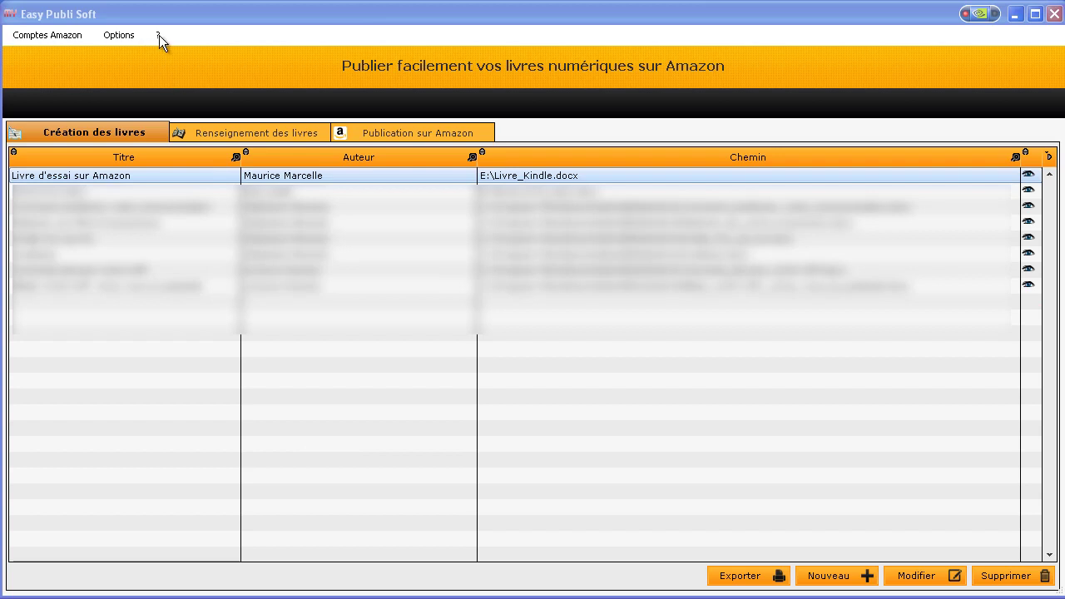
# Look through the text editor settings and the list of configurable book elements, and close the settings unchanged
pyautogui.click(119, 35)
pyautogui.click(138, 54)
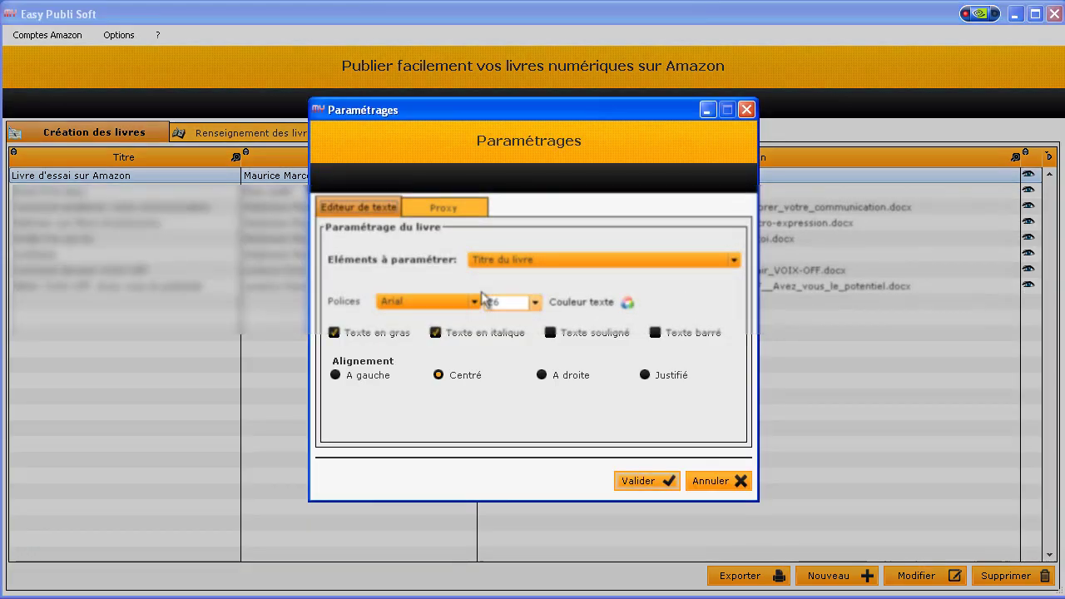
pyautogui.click(734, 262)
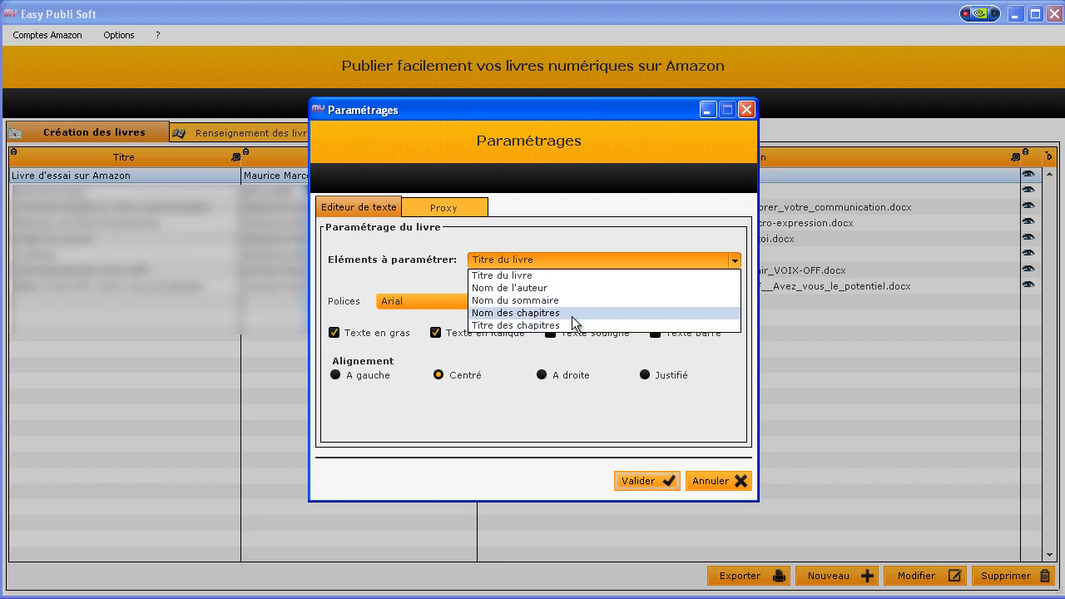
pyautogui.click(508, 403)
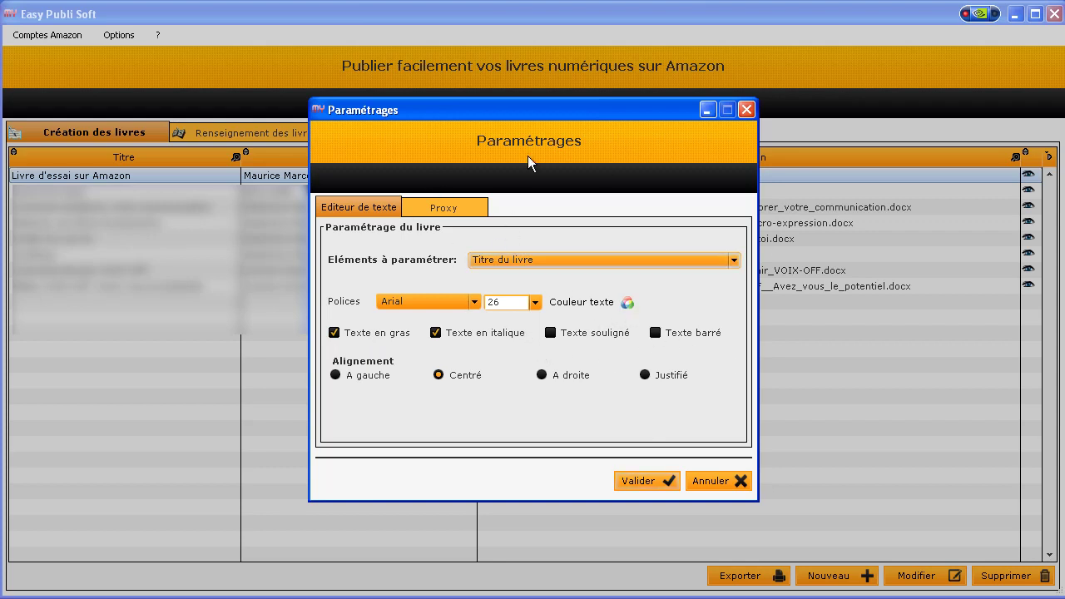
pyautogui.click(746, 109)
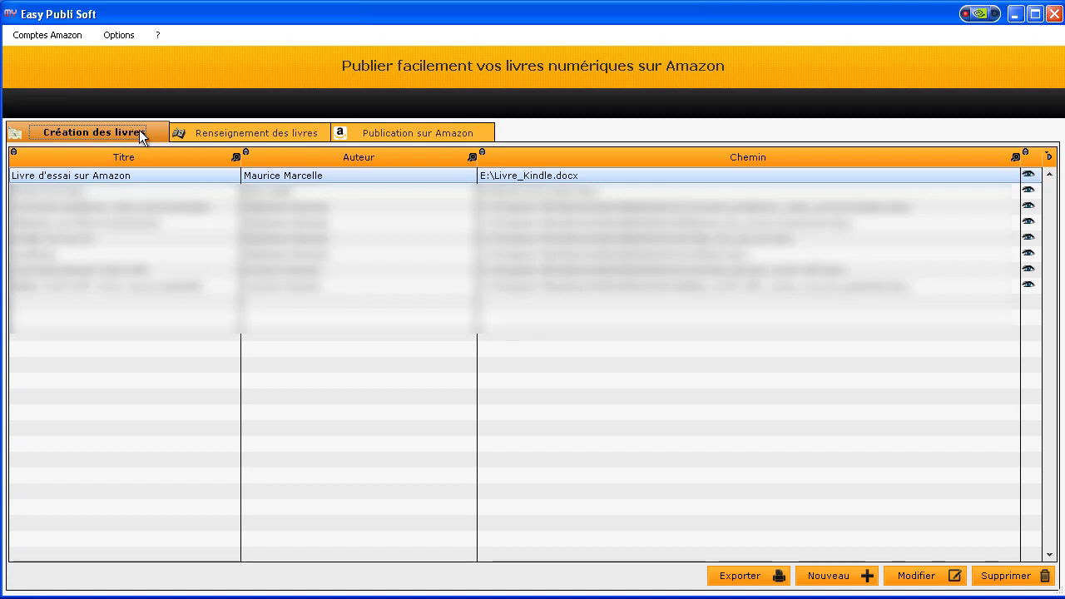
# View the book information list and the Amazon publication list, and return to the book creation list
pyautogui.click(243, 129)
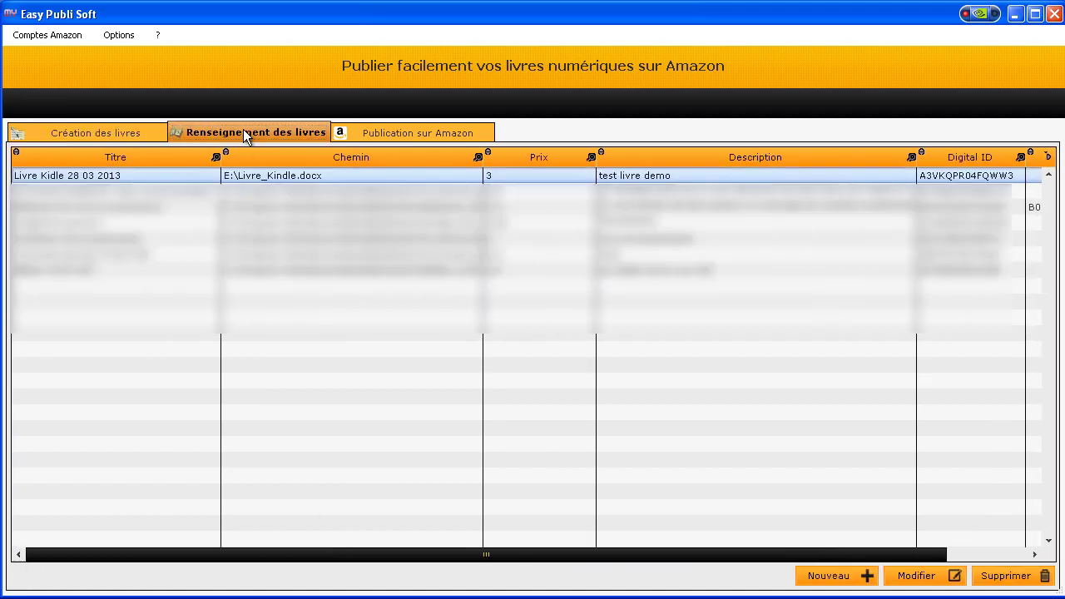
pyautogui.click(407, 129)
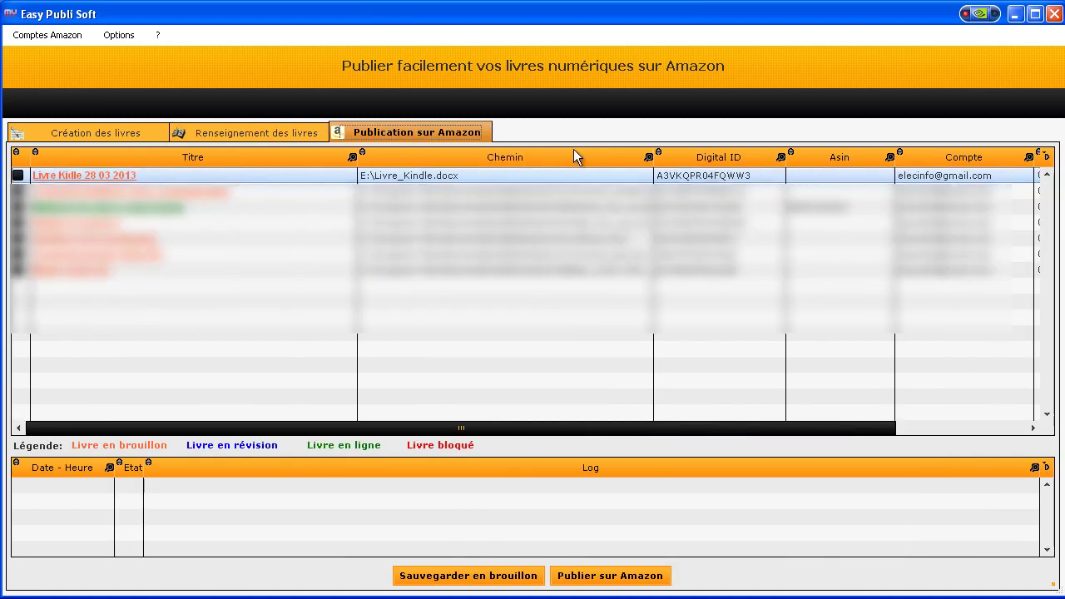
pyautogui.click(68, 134)
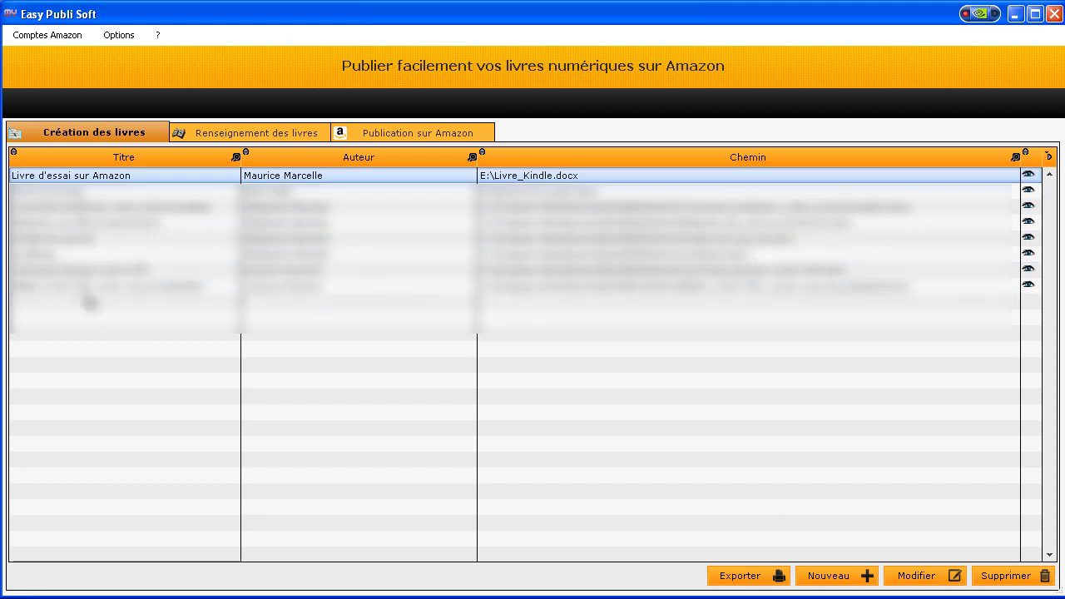
# Open the book "Kindle t'es qui toi" to examine its chapter list and page-colour legend, and close it without changes
pyautogui.click(54, 240)
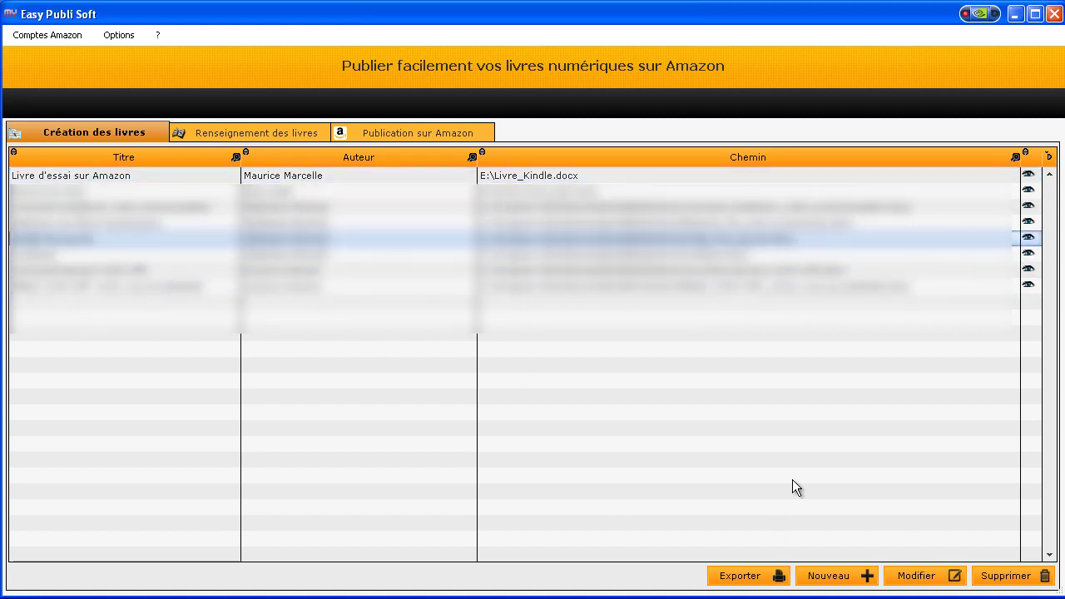
pyautogui.click(917, 576)
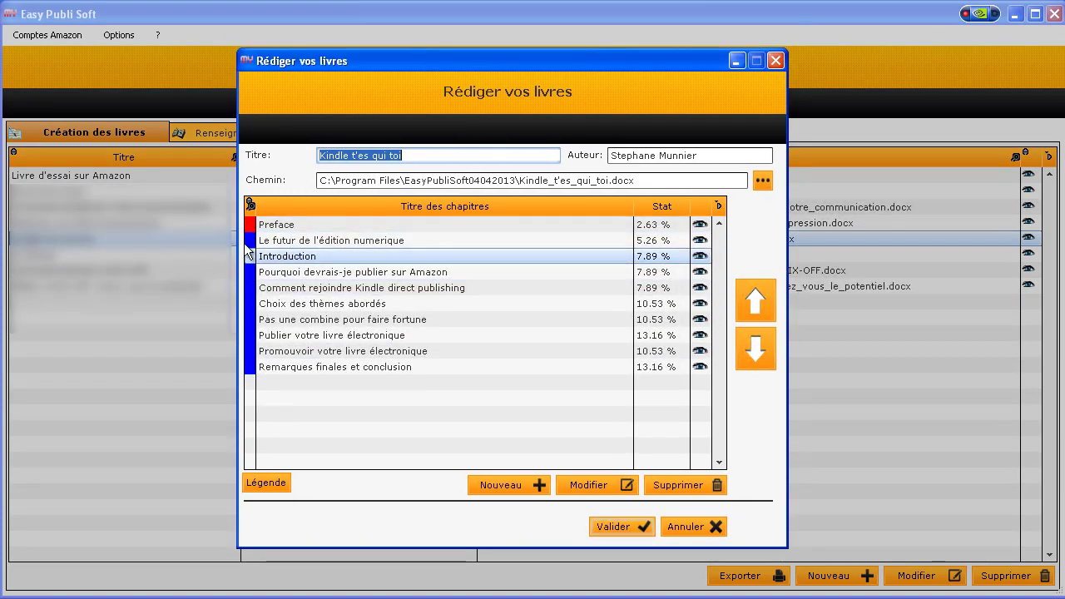
pyautogui.click(260, 481)
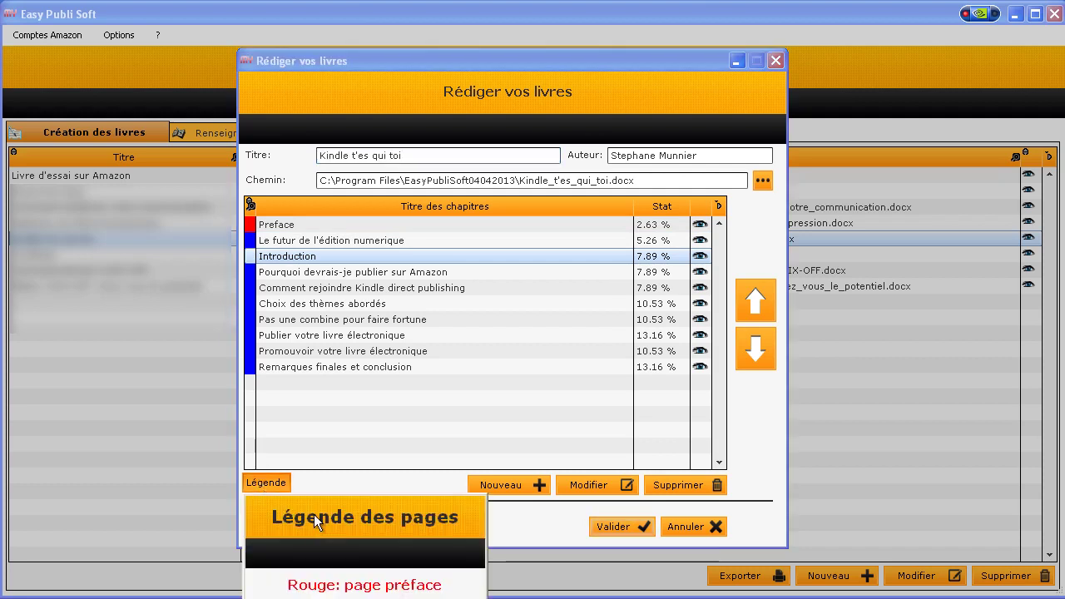
pyautogui.moveTo(461, 60); pyautogui.dragTo(448, 10)
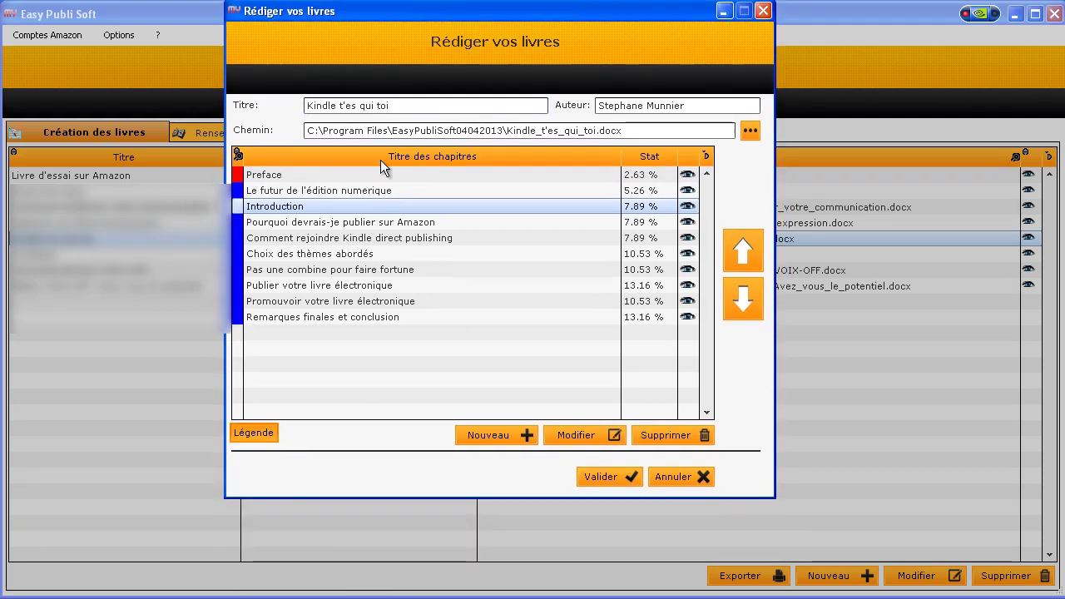
pyautogui.click(249, 434)
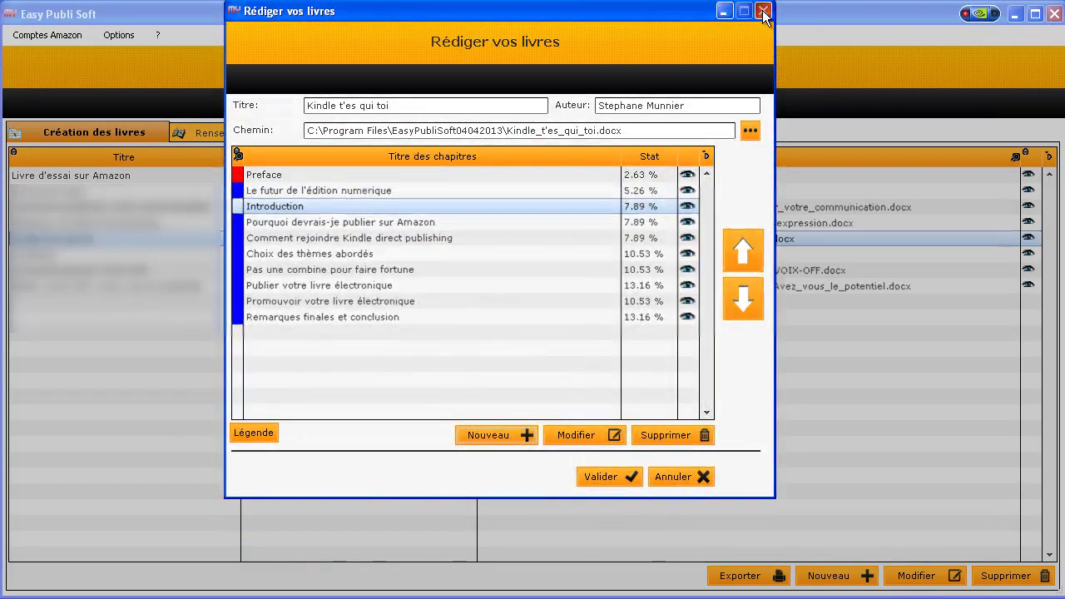
pyautogui.click(763, 11)
# Examine the selected book's information record and the Amazon publication list with its status legend, and return to book creation
pyautogui.click(208, 133)
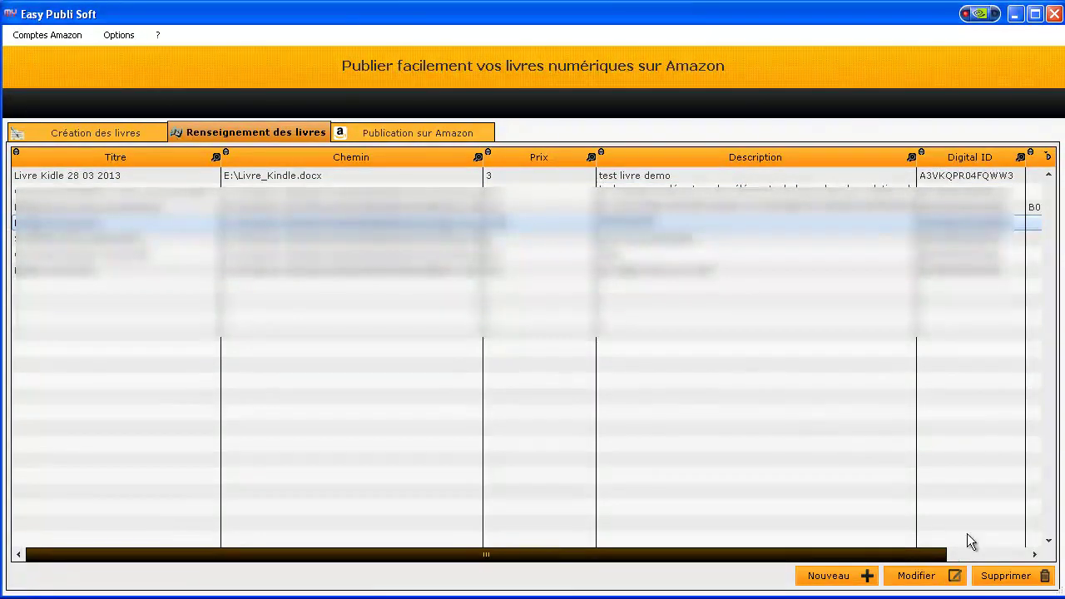
pyautogui.click(918, 576)
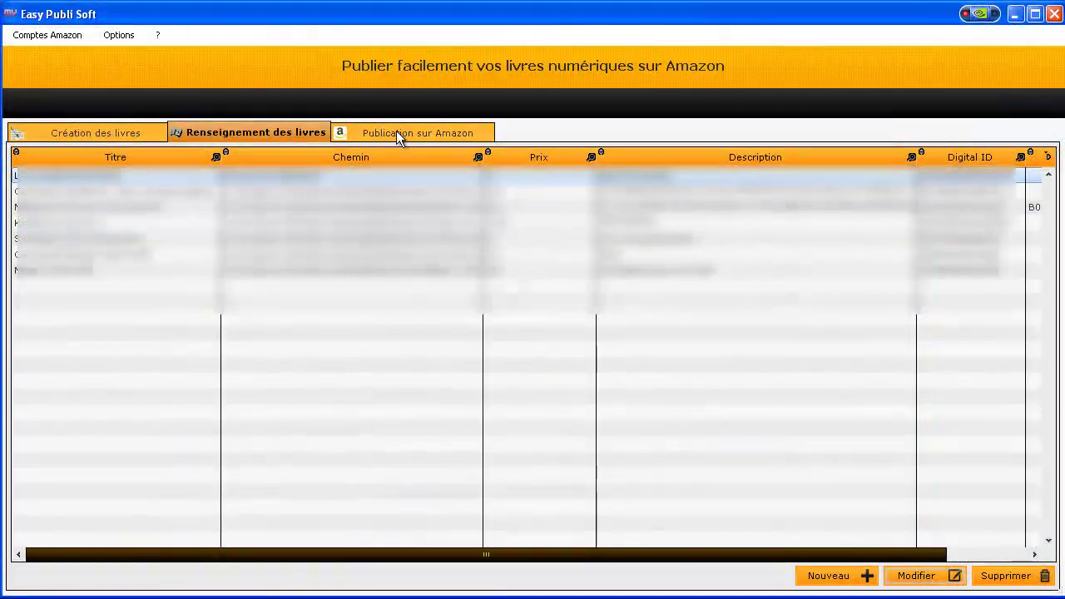
pyautogui.click(396, 133)
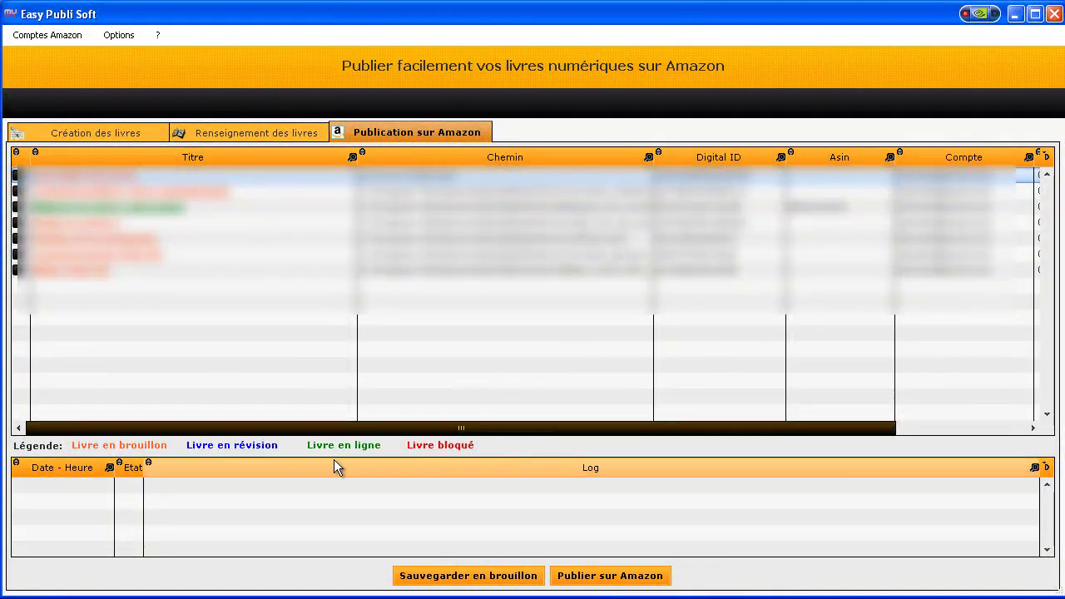
pyautogui.click(230, 130)
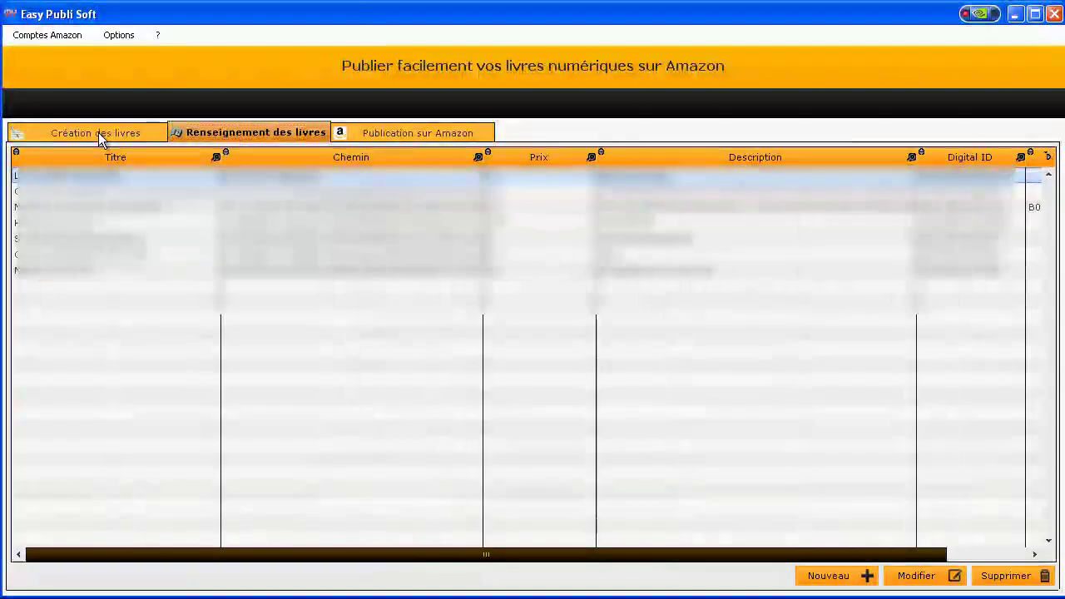
pyautogui.click(99, 132)
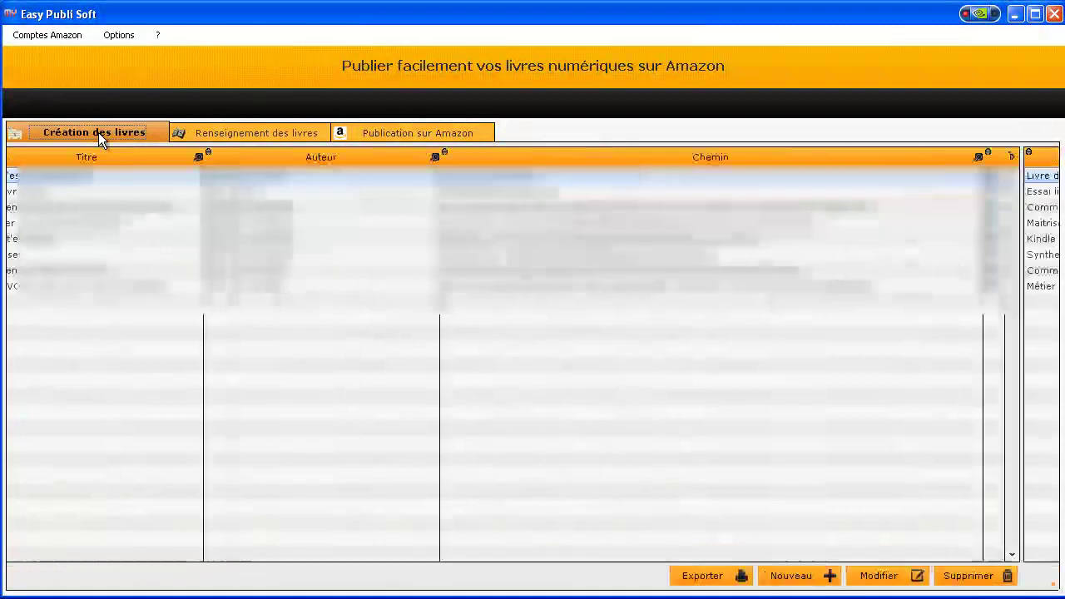
# Create a new book with title "test" and author "test", and set its file to test.docx in the EasyPubliSoft02102013 folder
pyautogui.click(832, 576)
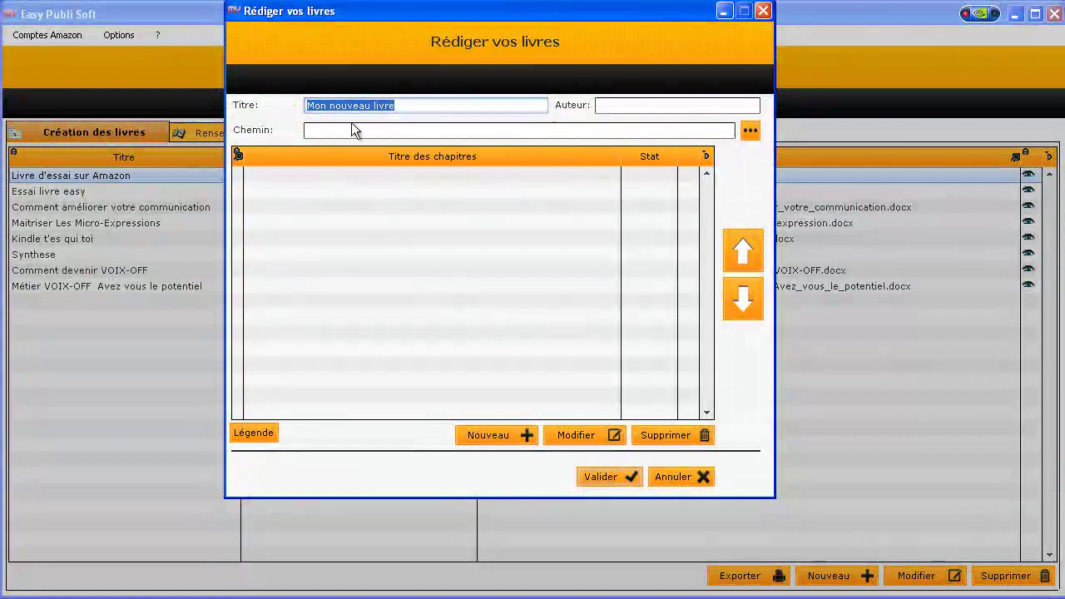
pyautogui.write('test')
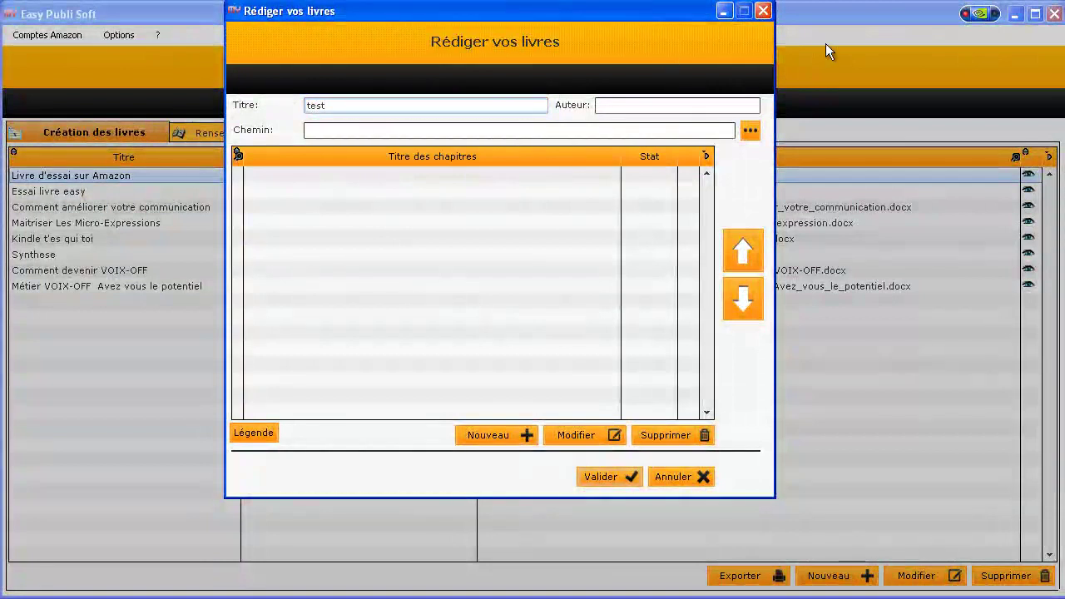
pyautogui.click(653, 107)
pyautogui.write('test')
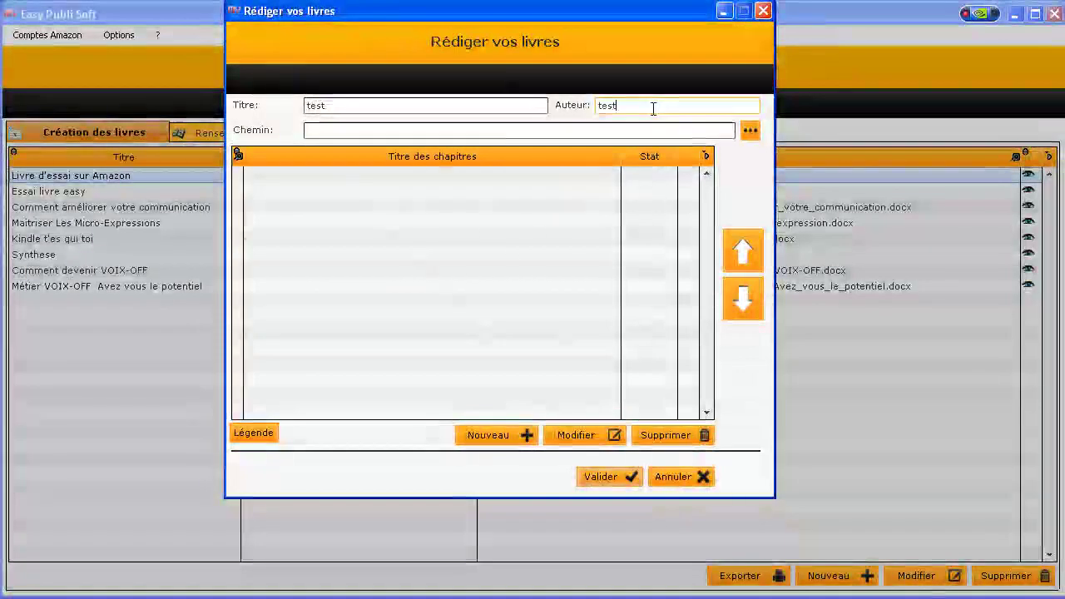
pyautogui.click(750, 131)
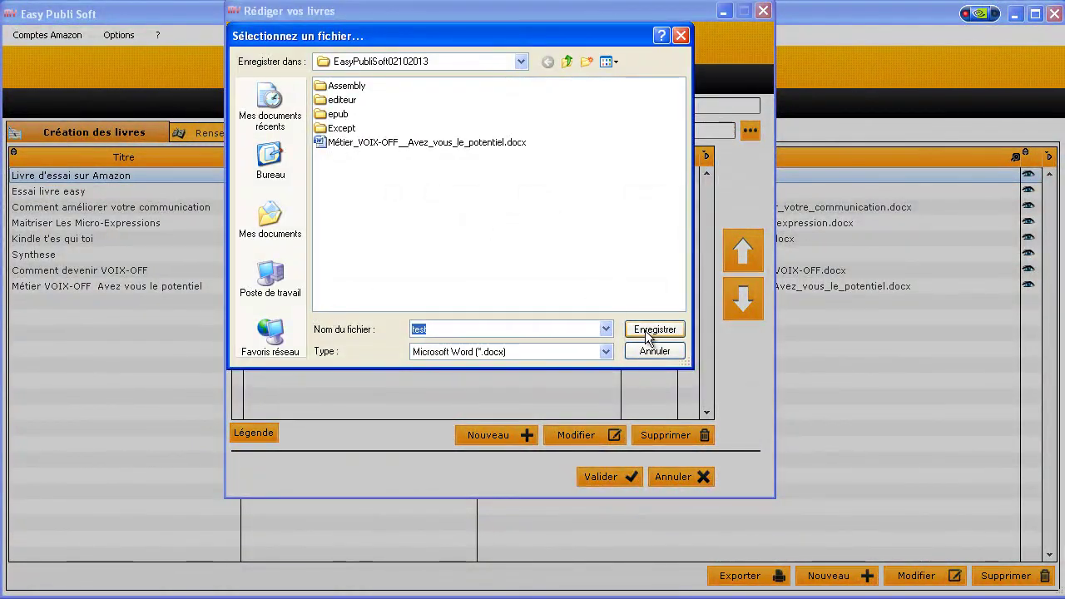
pyautogui.click(654, 330)
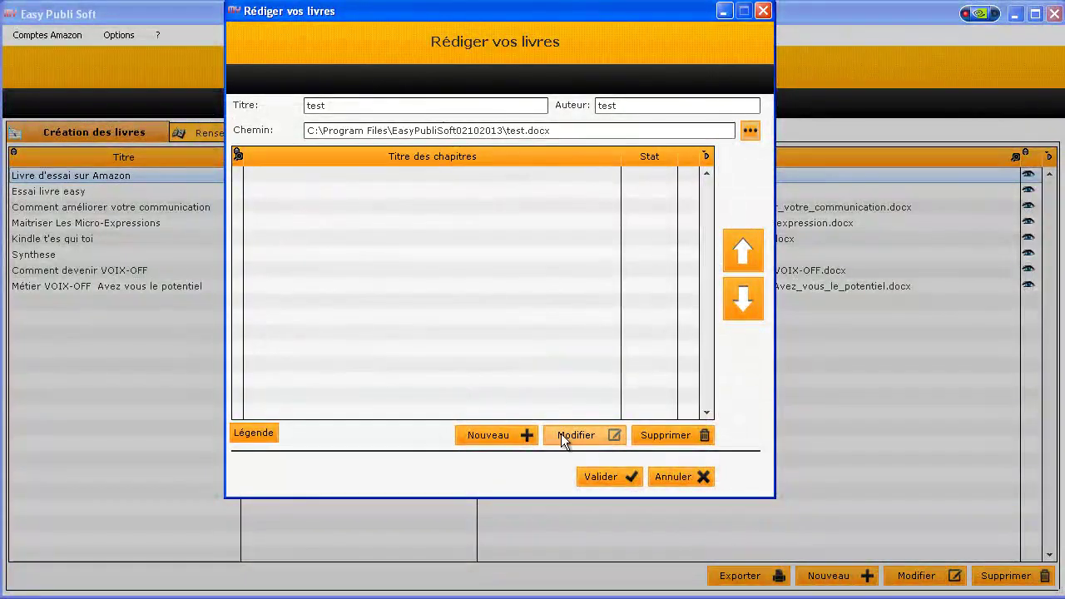
# Add a chapter titled "jhgjhgjhgj" to the book with the body text "gjhgjhgjhgjhgjhg"
pyautogui.click(498, 436)
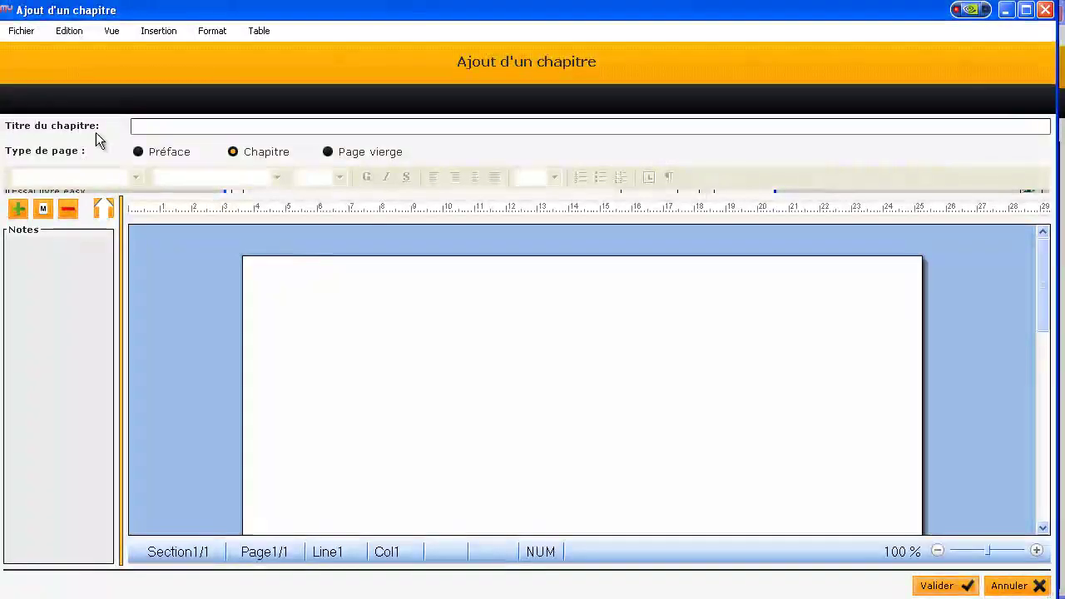
pyautogui.write('gjhg')
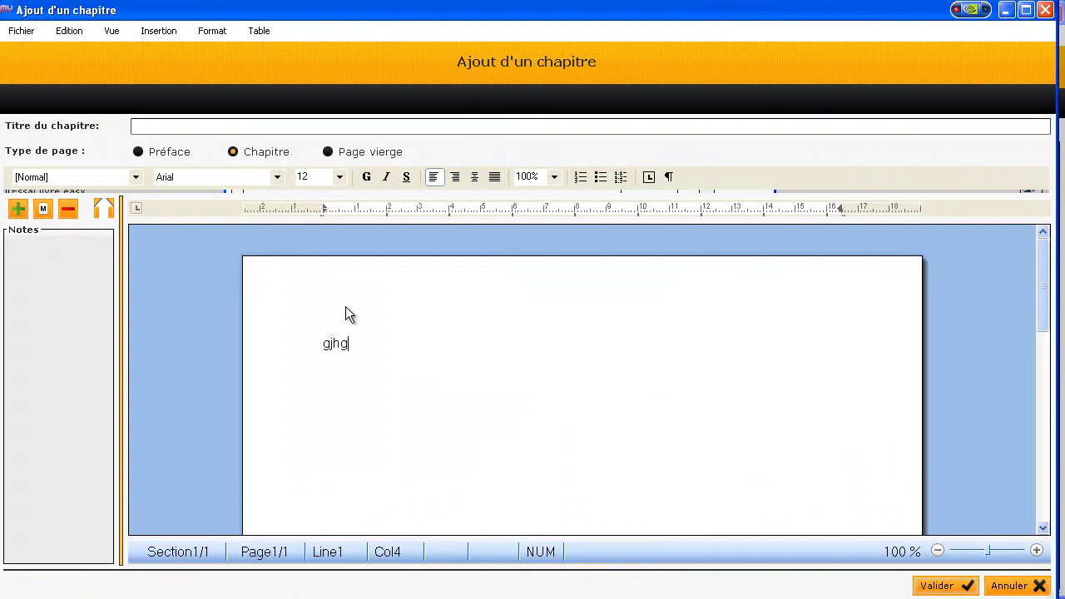
pyautogui.write('jhgjhgjhgjhgjhgjhgjhgj')
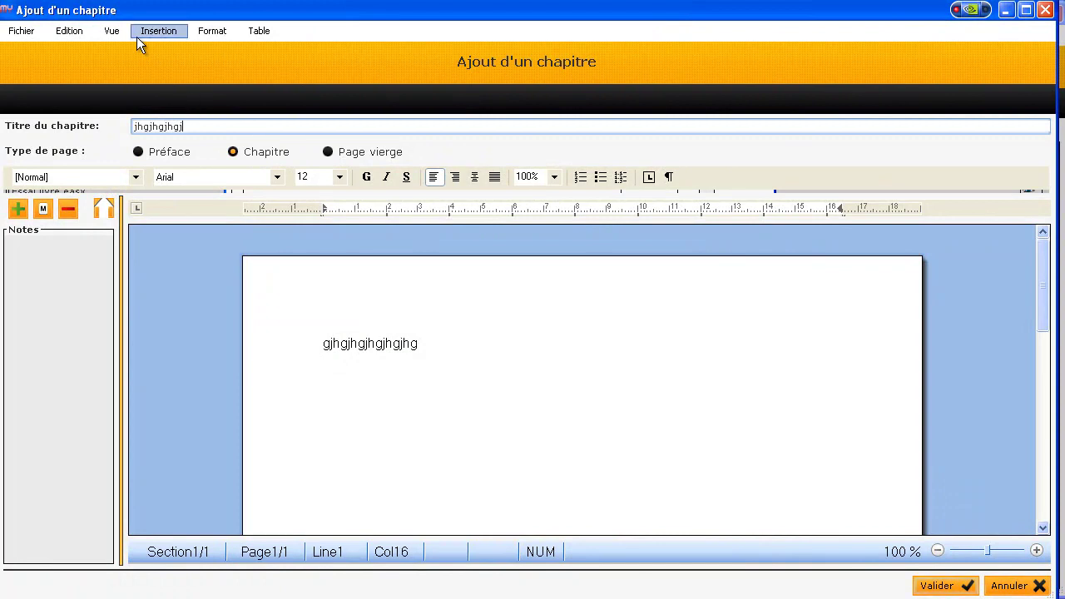
# Apply the blue arrow graphic bullet to the first body line
pyautogui.click(324, 344)
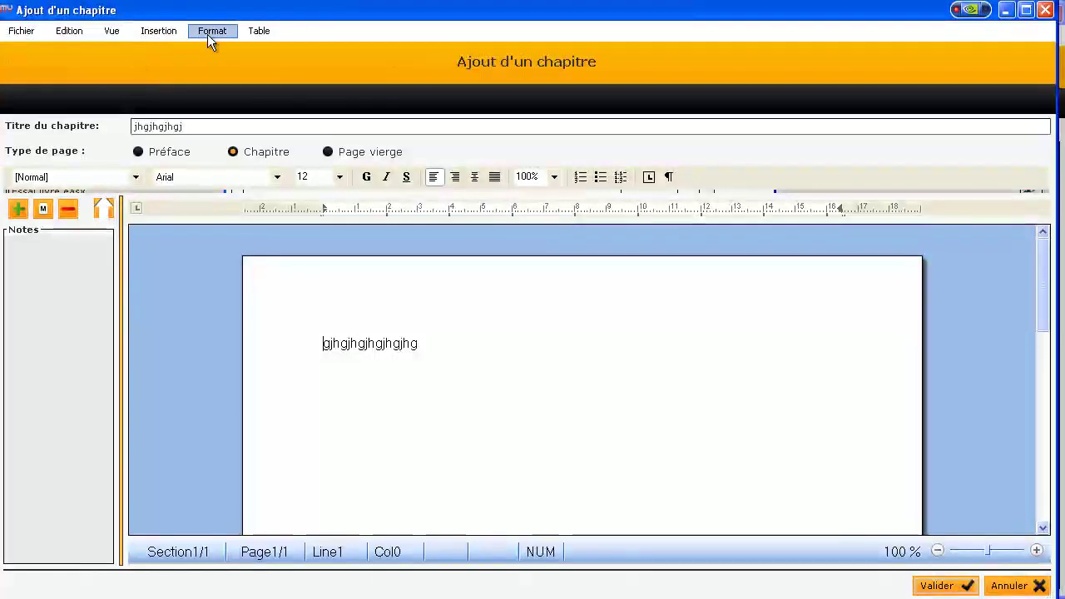
pyautogui.click(211, 31)
pyautogui.moveTo(331, 109)
pyautogui.moveTo(433, 109)
pyautogui.click(515, 130)
# Add the line "jhkjhkjhkjhkjh" below the arrow-bulleted line, leaving a blank line between, and give it the small circle graphic bullet
pyautogui.click(445, 346)
pyautogui.press('Return')
pyautogui.press('Return')
pyautogui.write('jhkjhkjhkjh')
pyautogui.click(313, 385)
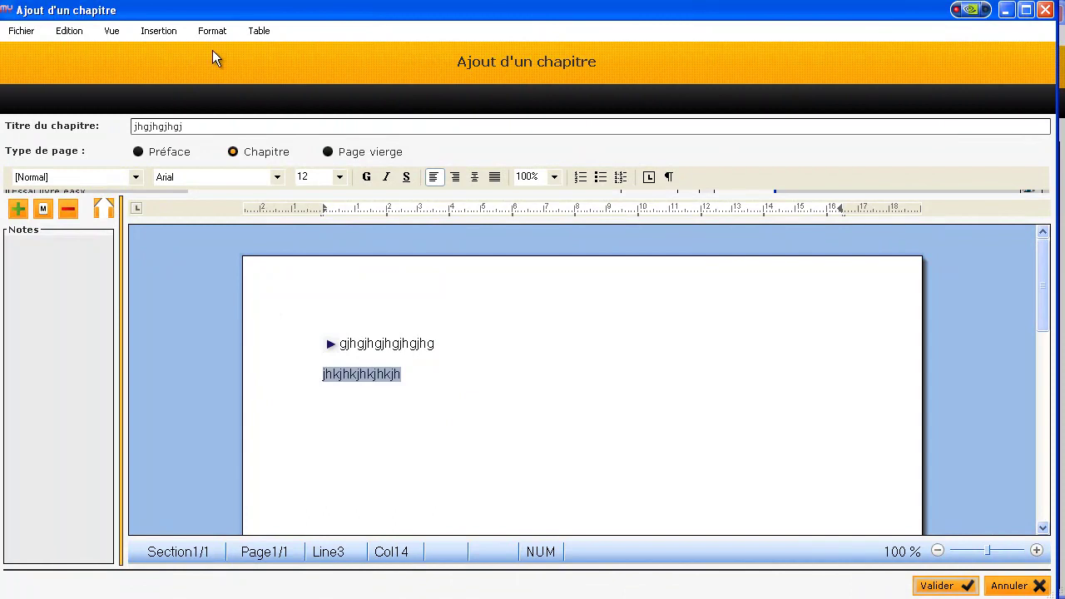
pyautogui.click(316, 382)
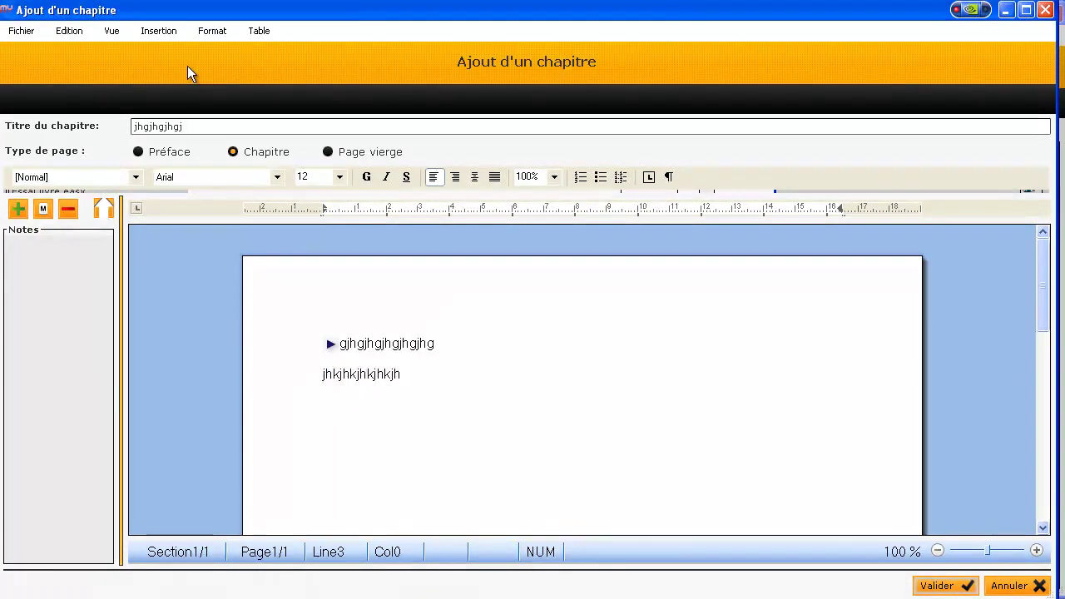
pyautogui.click(212, 31)
pyautogui.moveTo(229, 112)
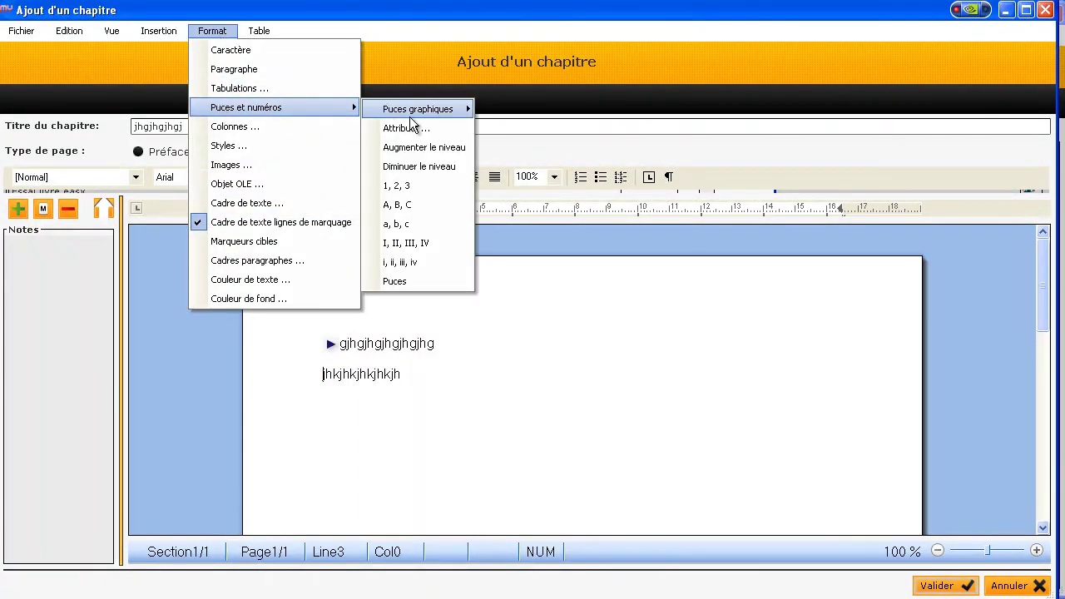
pyautogui.moveTo(416, 112)
pyautogui.click(505, 168)
# Add a third text line "lkjlkjlkjlkjlkjlkj" and give it the orange check mark graphic bullet
pyautogui.click(446, 377)
pyautogui.press('Return')
pyautogui.write('lkjlkjlkjlkjlkjl')
pyautogui.click(310, 401)
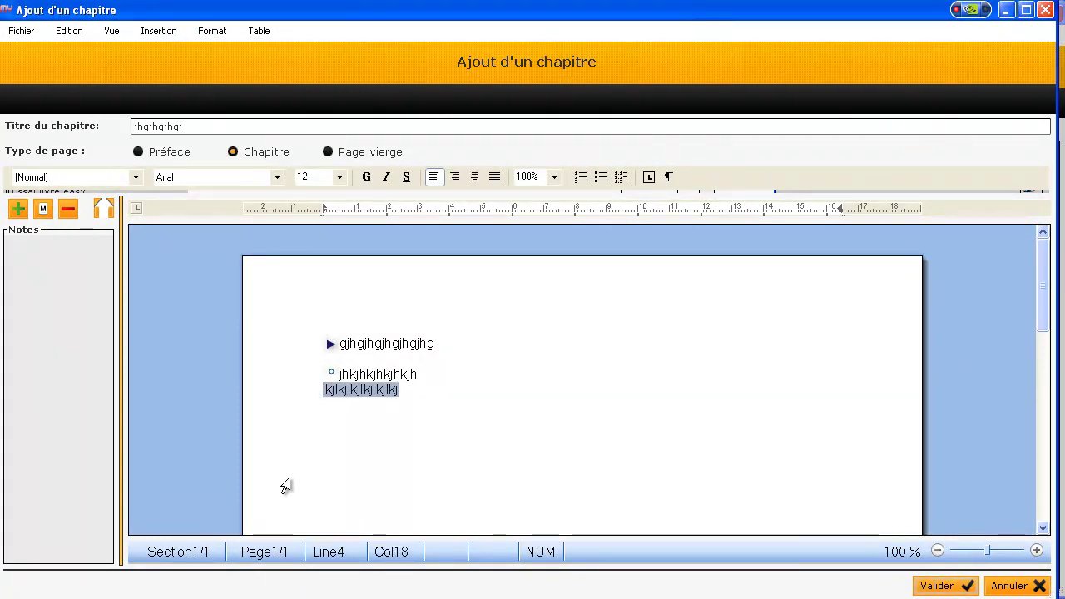
pyautogui.press('Left')
pyautogui.press('Left')
pyautogui.press('Left')
pyautogui.press('Left')
pyautogui.press('Left')
pyautogui.press('Left')
pyautogui.press('Left')
pyautogui.press('Left')
pyautogui.press('Left')
pyautogui.press('Left')
pyautogui.press('Left')
pyautogui.press('Left')
pyautogui.press('Left')
pyautogui.press('Left')
pyautogui.press('Left')
pyautogui.press('Left')
pyautogui.press('Left')
pyautogui.press('Left')
pyautogui.click(212, 31)
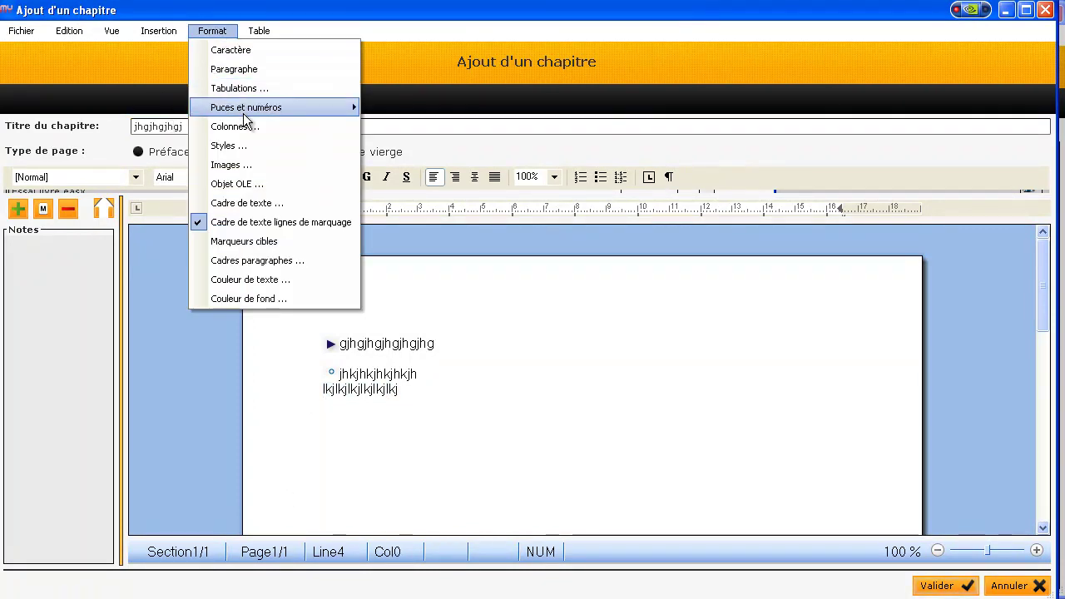
pyautogui.moveTo(250, 107)
pyautogui.moveTo(416, 105)
pyautogui.click(533, 187)
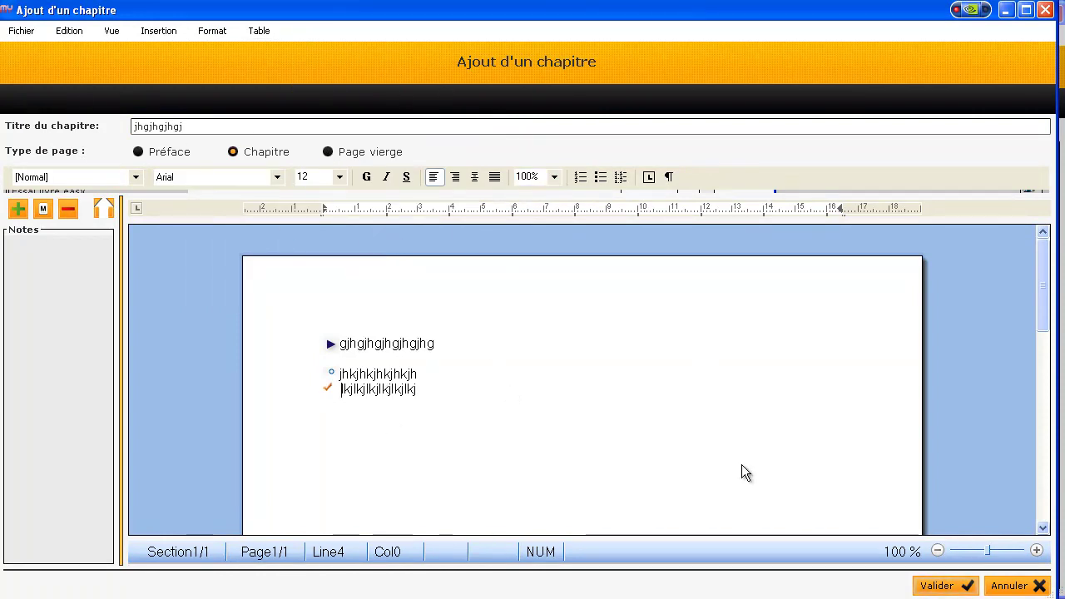
# Validate the new chapter and save the "test" book to the book list
pyautogui.click(936, 585)
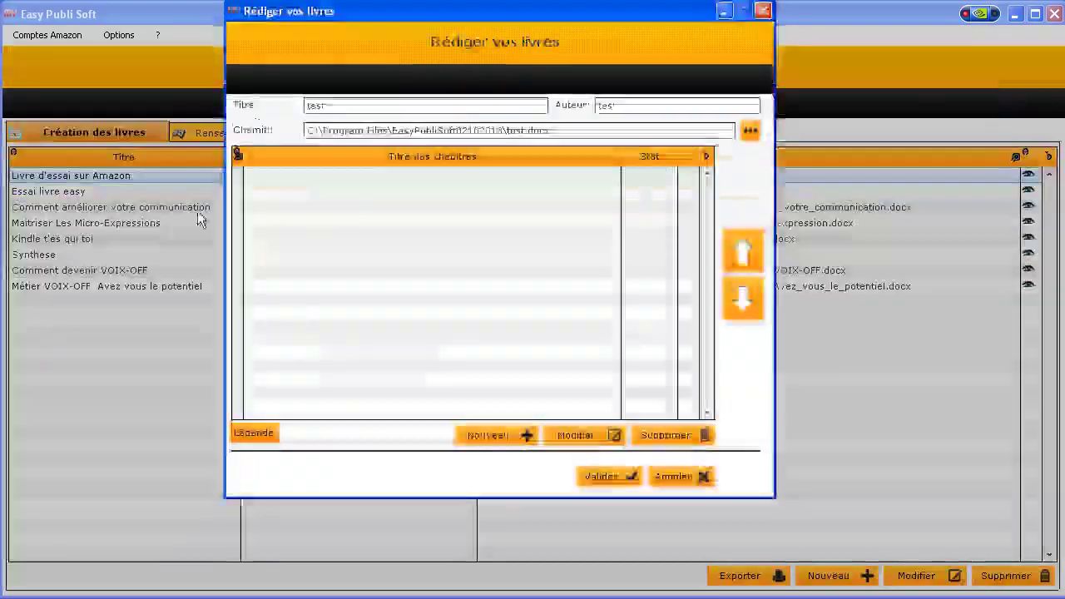
pyautogui.click(620, 479)
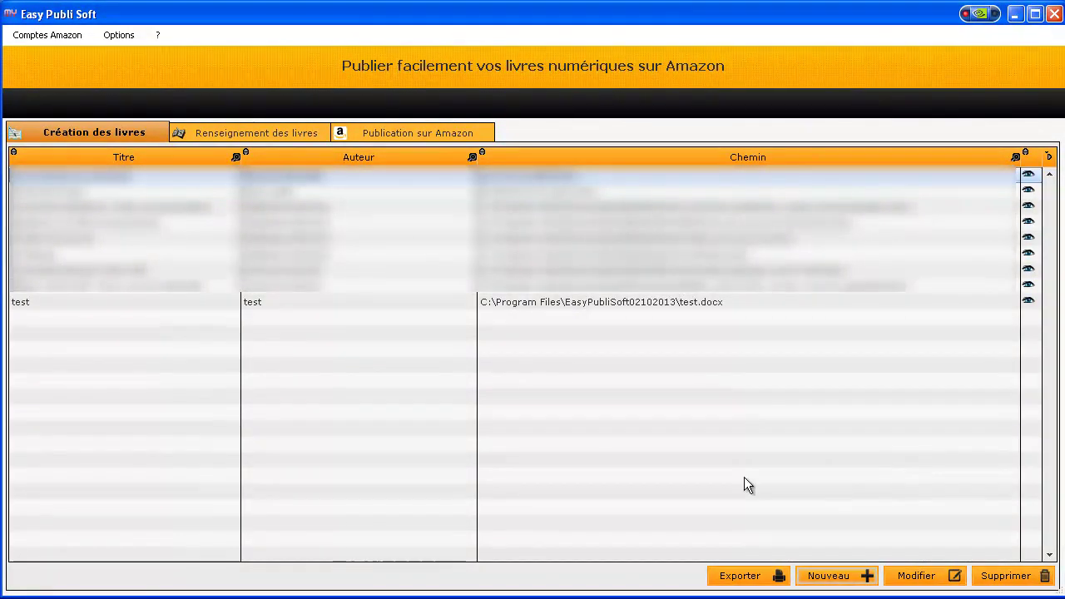
# Review the text editor settings for chapter titles, chapter names and the table of contents, and close the settings without saving
pyautogui.click(118, 35)
pyautogui.click(130, 56)
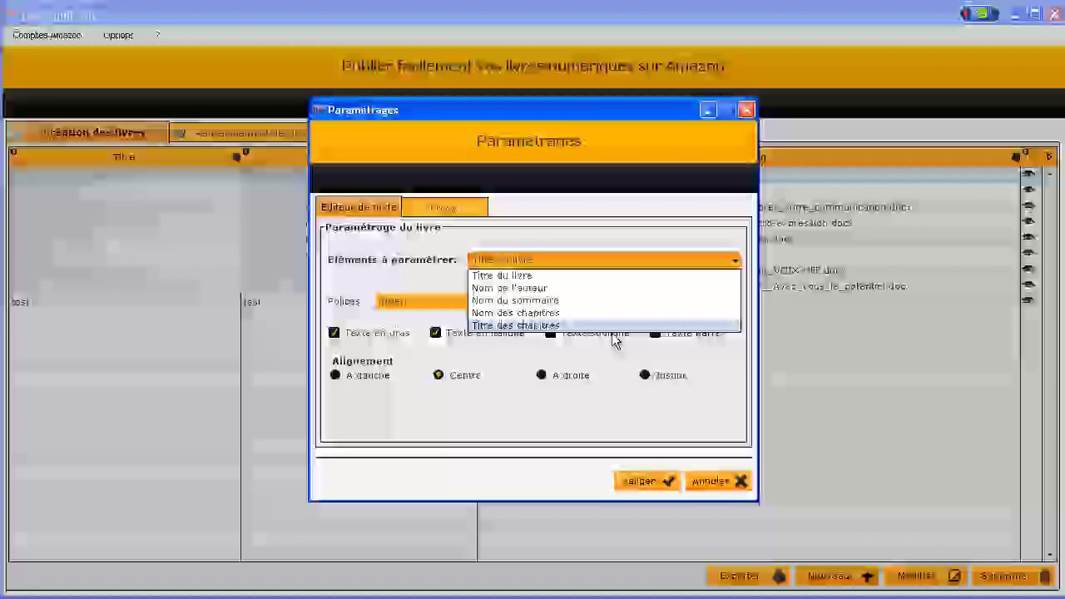
pyautogui.click(574, 325)
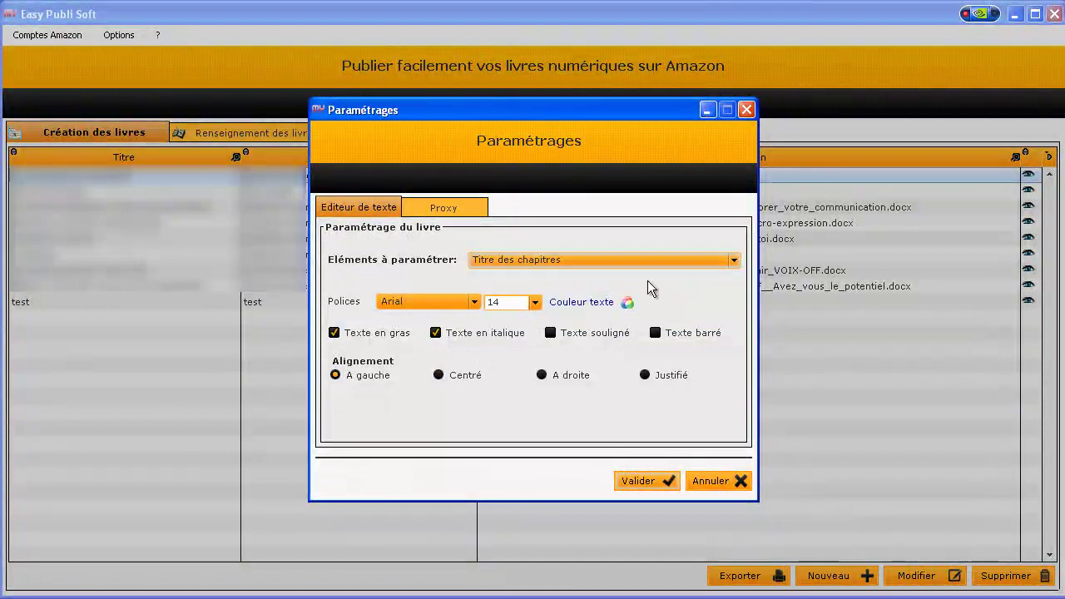
pyautogui.click(734, 261)
pyautogui.click(532, 312)
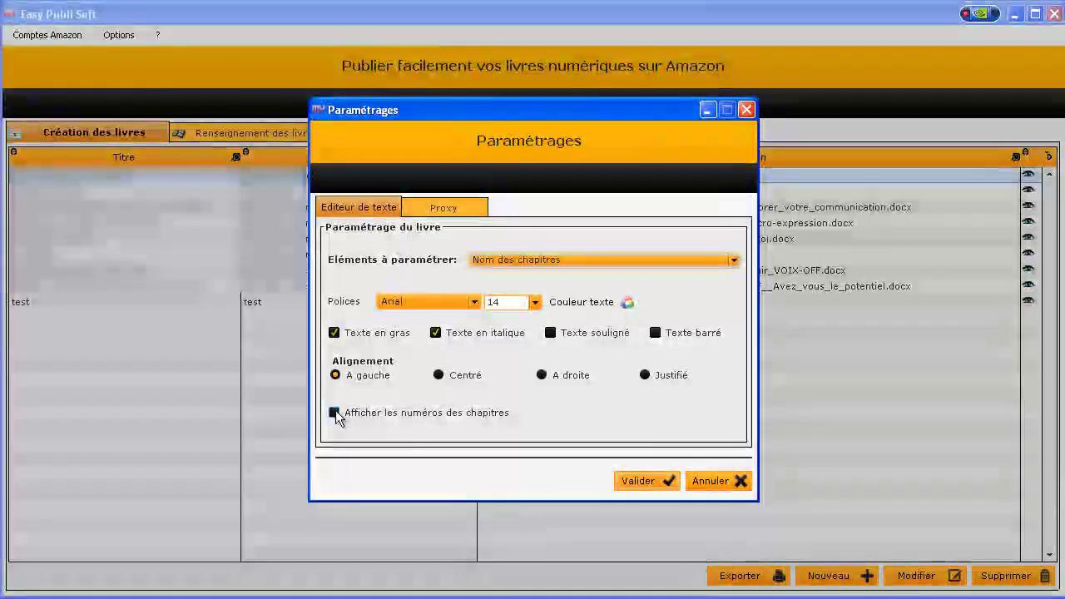
pyautogui.click(734, 260)
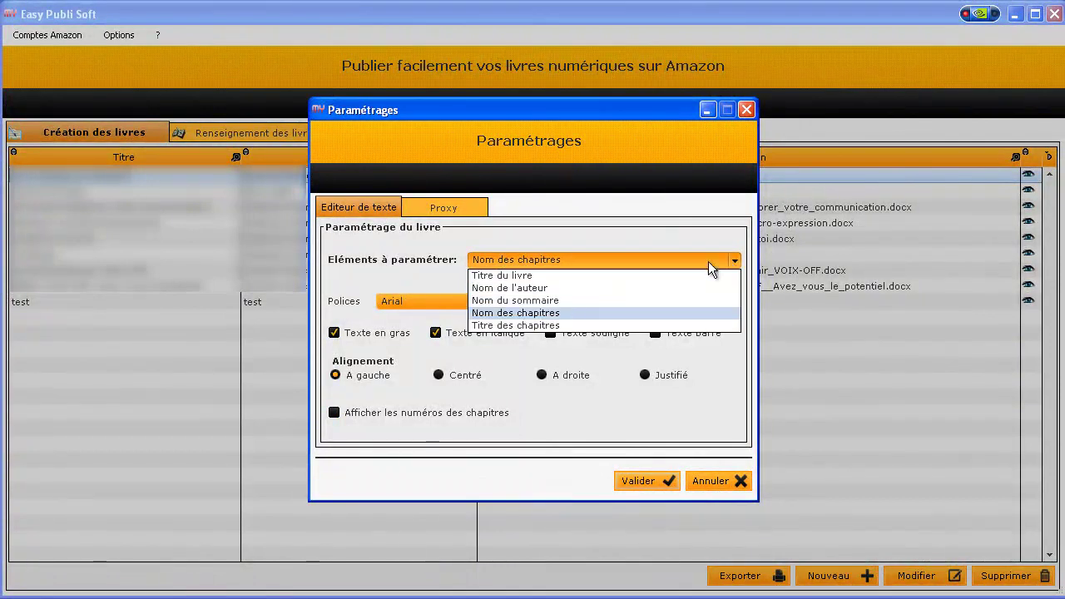
pyautogui.click(474, 301)
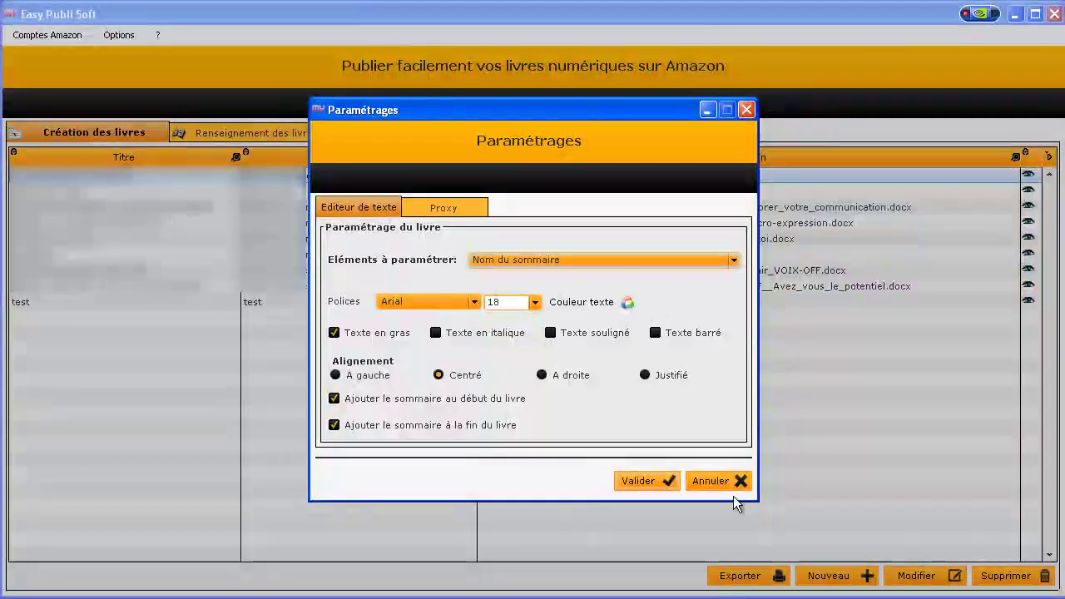
pyautogui.click(707, 482)
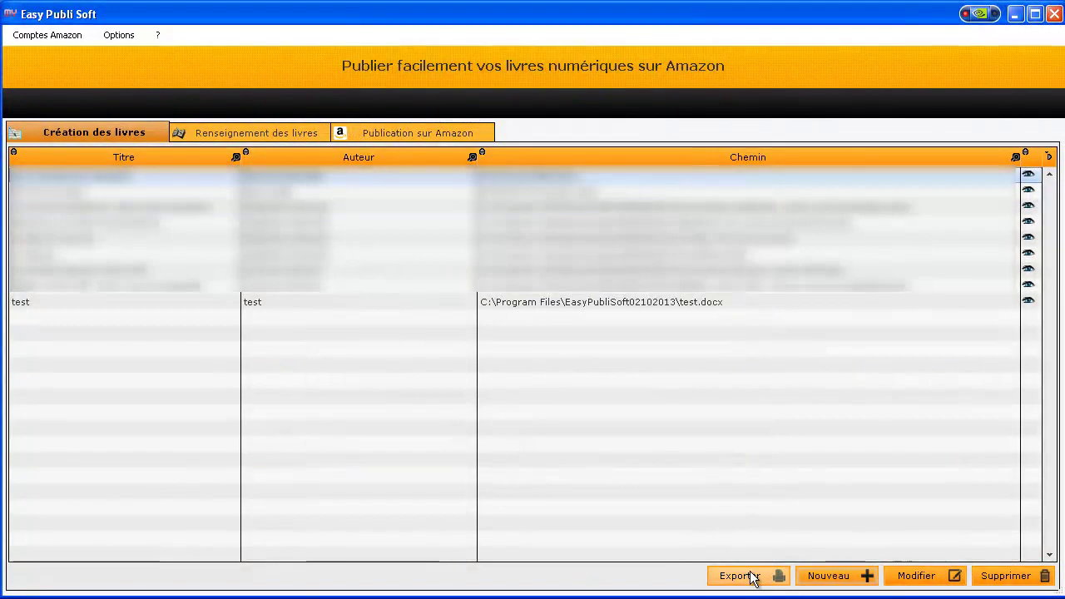
# Shorten the application window from its lower edge so the export format choices fit on screen, and display them
pyautogui.click(748, 578)
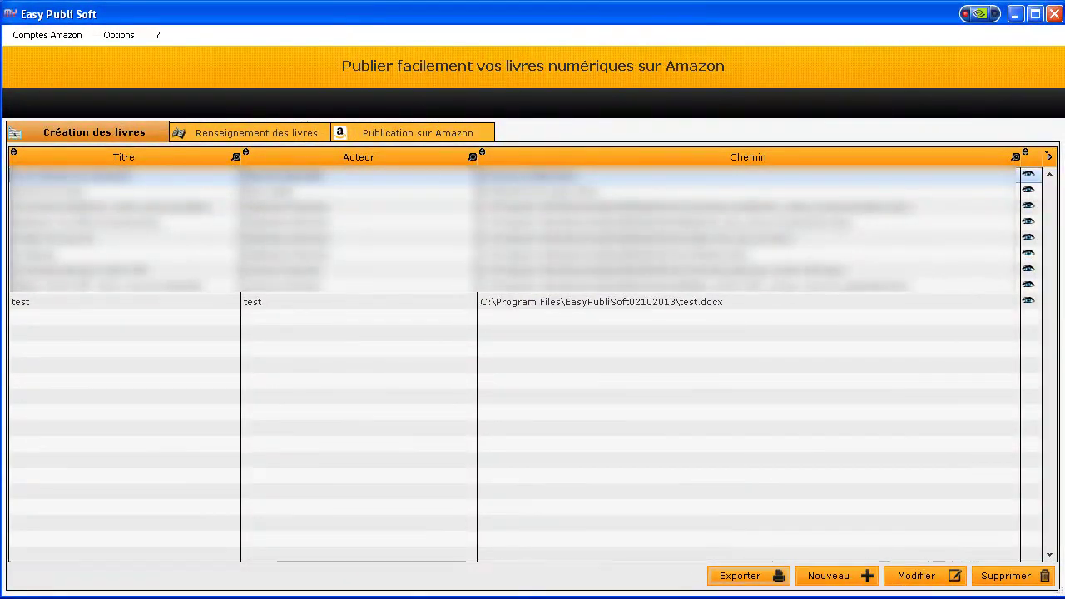
pyautogui.moveTo(528, 594); pyautogui.dragTo(524, 525)
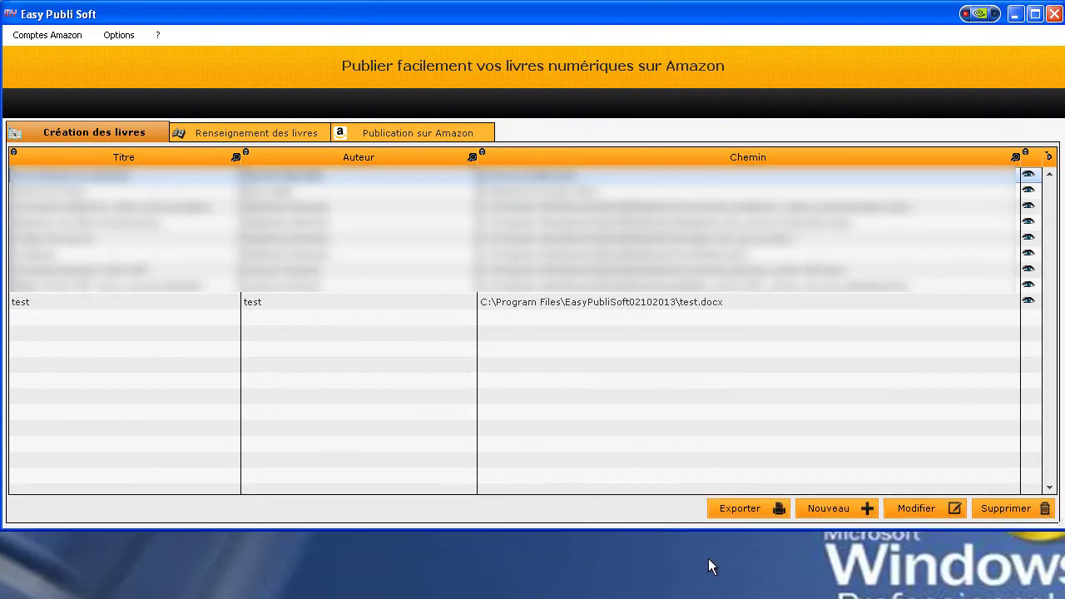
pyautogui.click(731, 508)
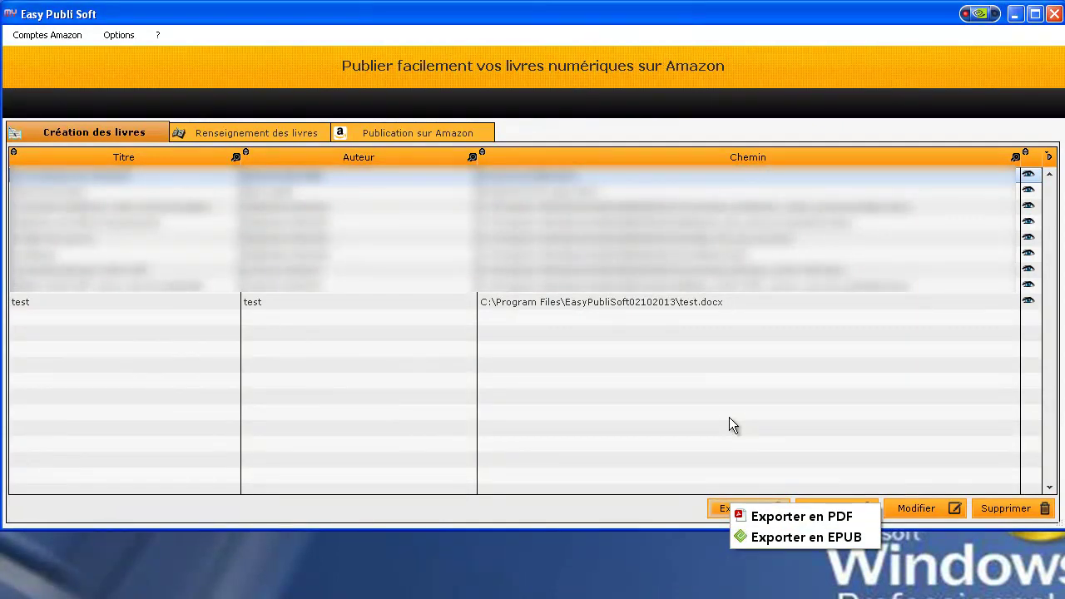
# Select the fifth book in the list, examine the PDF export's save dialog with its proposed file name, and cancel the export
pyautogui.click(55, 239)
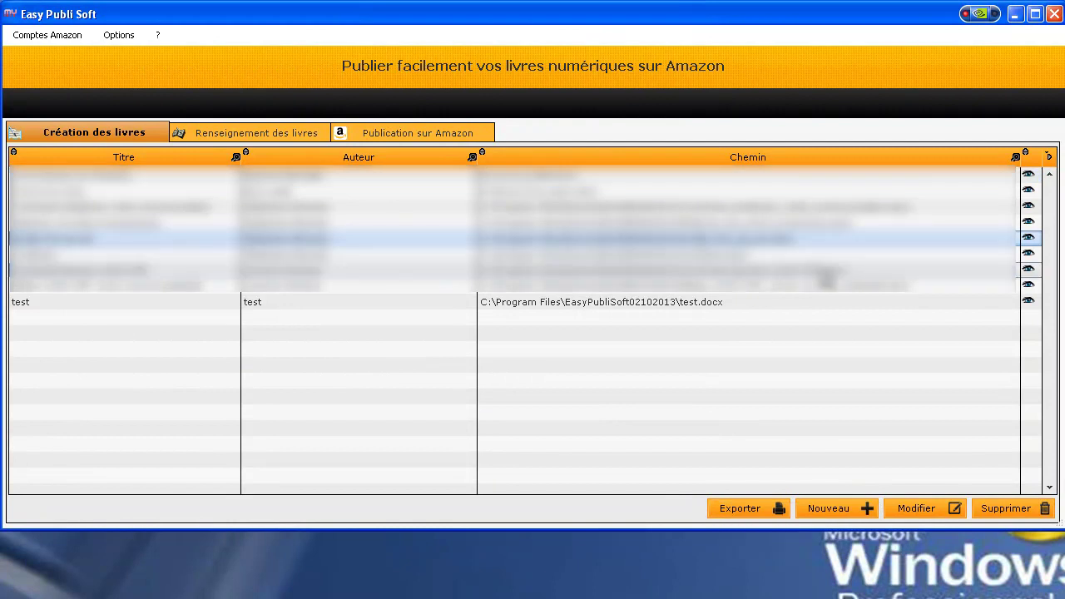
pyautogui.click(749, 505)
pyautogui.click(754, 516)
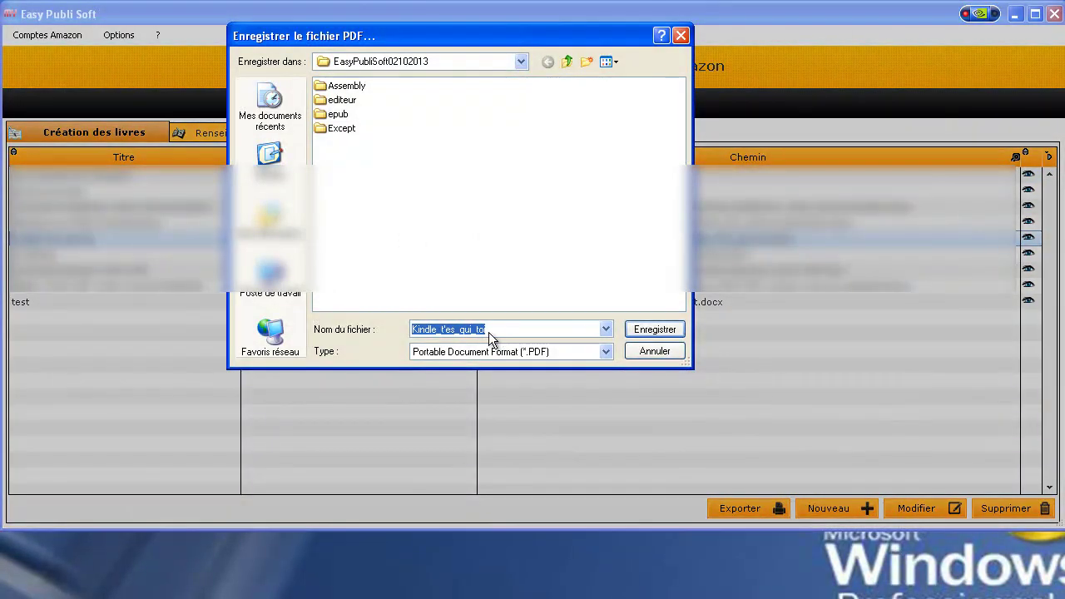
pyautogui.click(503, 332)
pyautogui.click(647, 350)
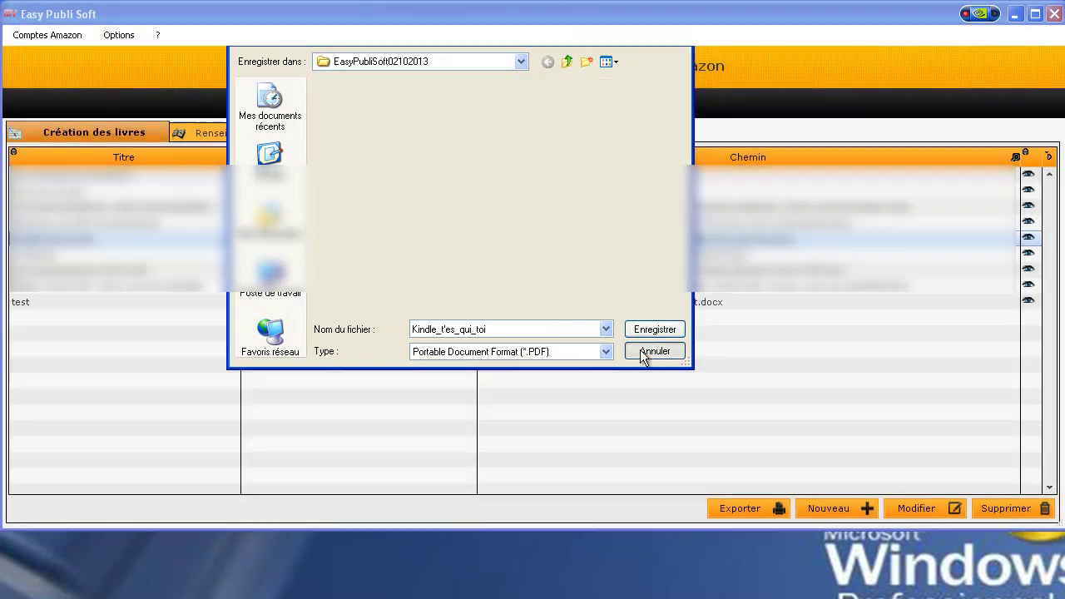